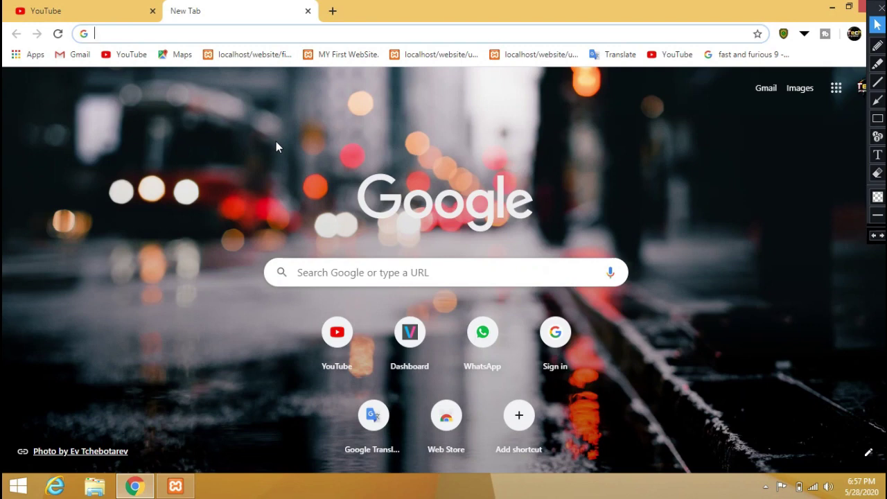
# - Search the web for "background remover"
pyautogui.click(255, 29)
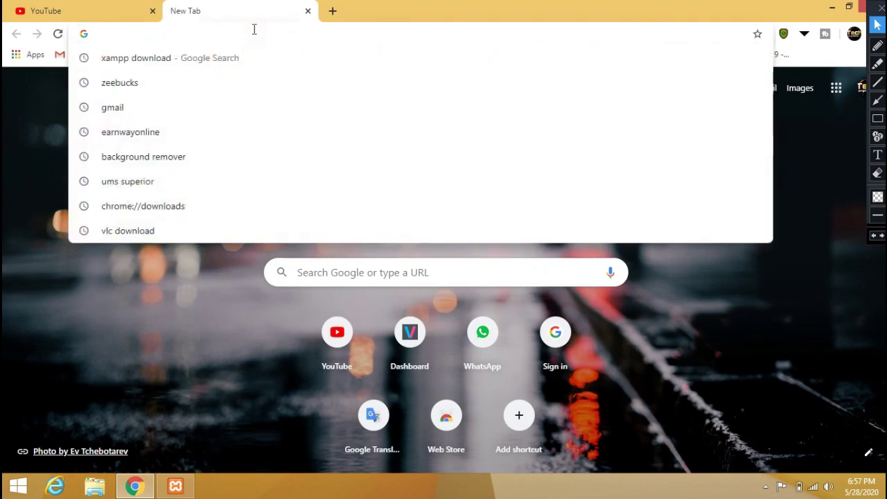
pyautogui.write('back')
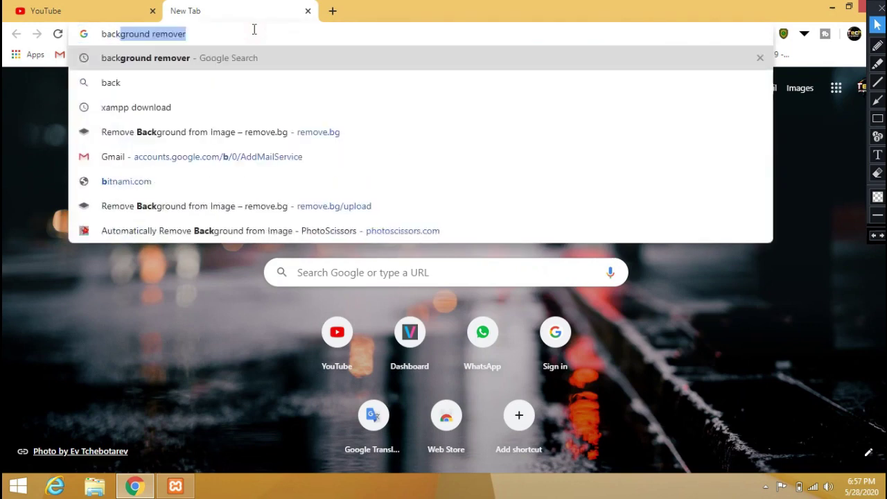
pyautogui.press('Down')
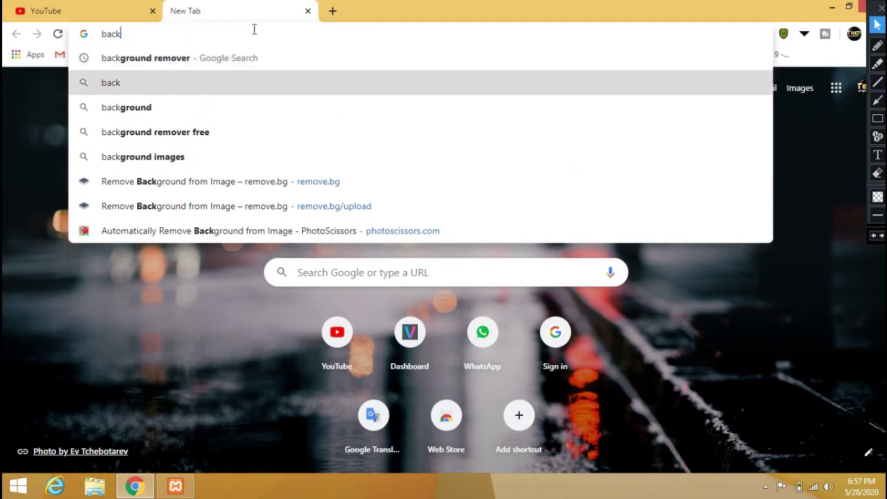
pyautogui.press('Up')
pyautogui.press('Return')
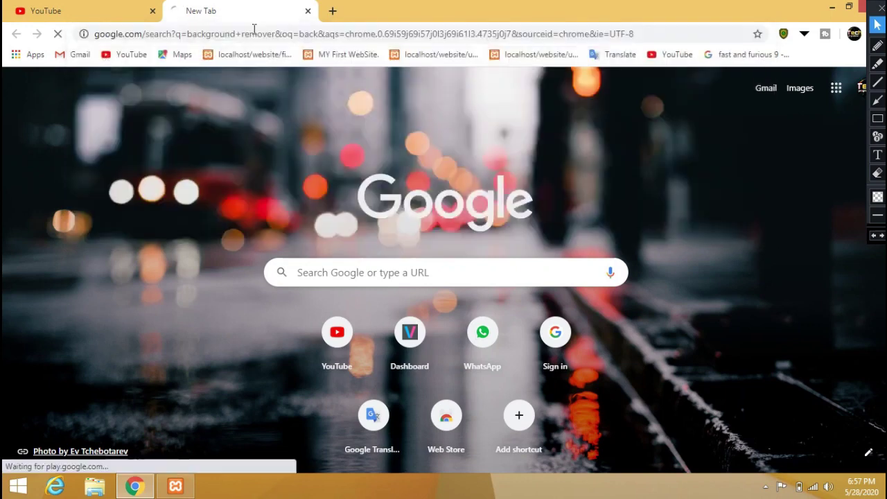
# - Open the remove.bg homepage from the search results
pyautogui.scroll(-2, 237, 158)
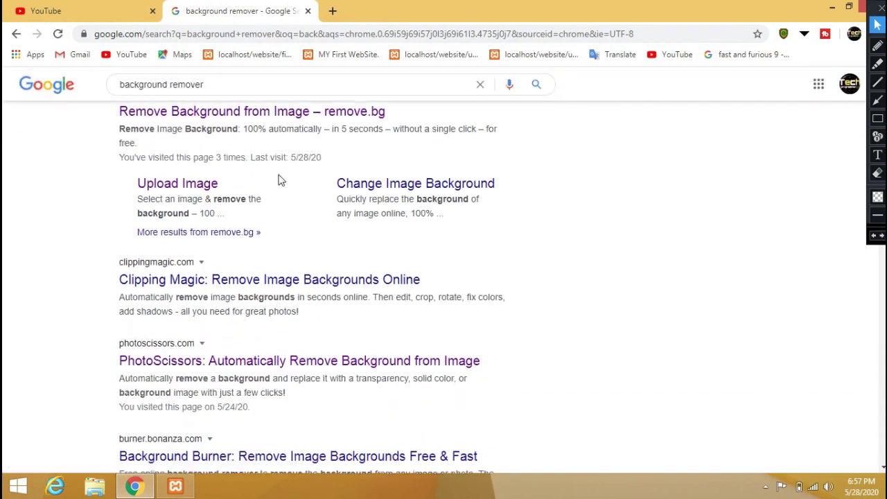
pyautogui.scroll(1, 288, 176)
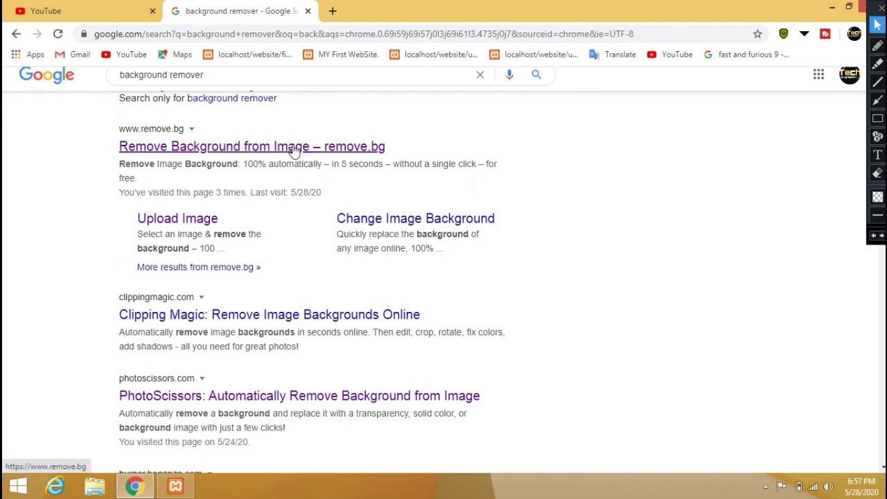
pyautogui.scroll(3, 293, 152)
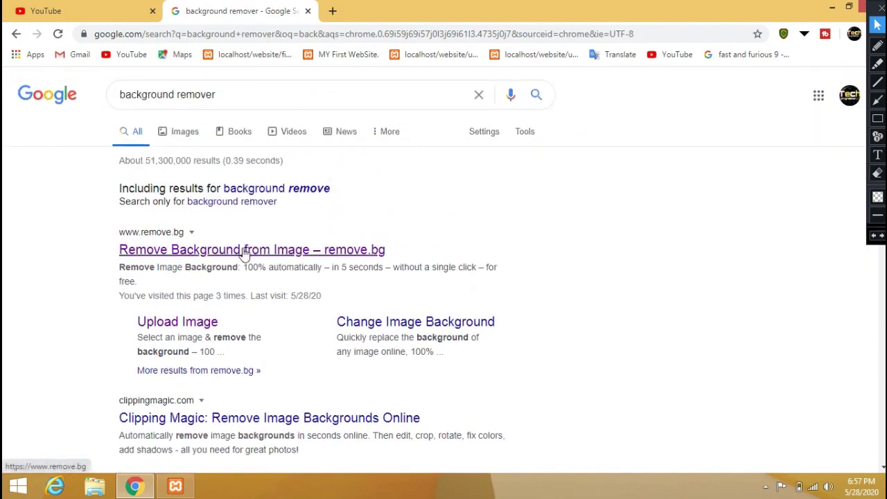
pyautogui.click(247, 251)
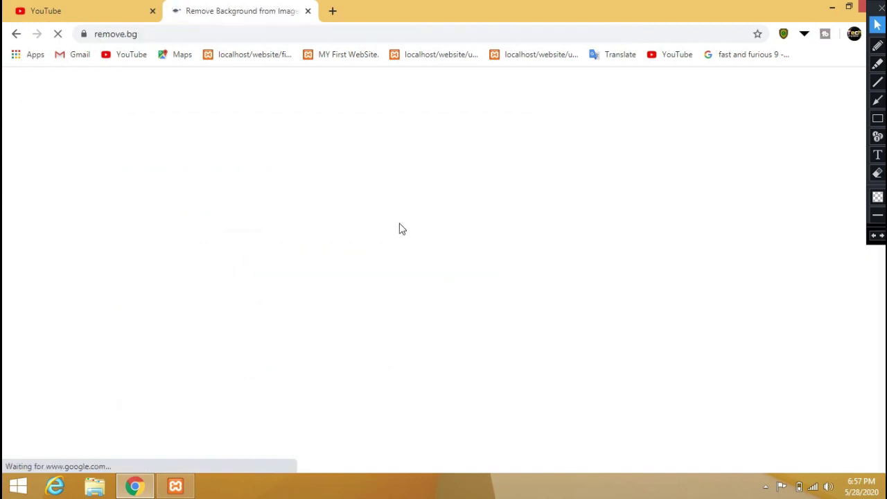
# - Outline the Upload Image area with a red rectangle annotation and clear the annotation from the screen
pyautogui.scroll(-2, 463, 260)
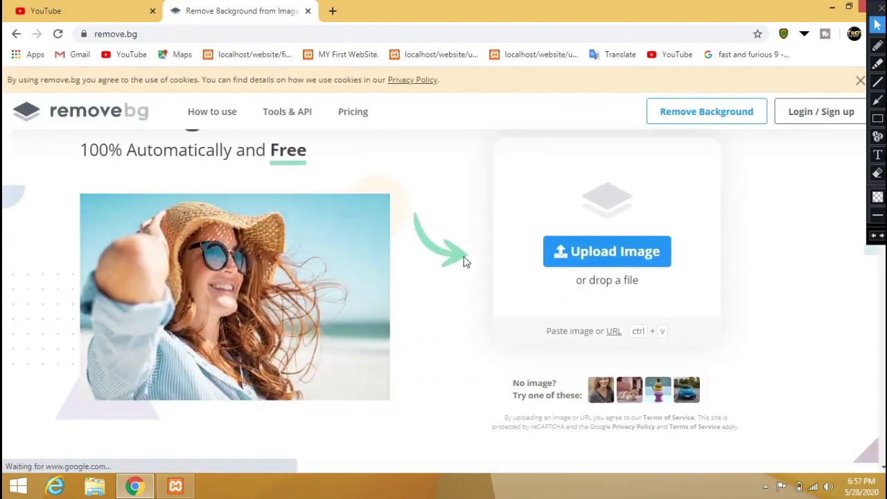
pyautogui.scroll(2, 463, 260)
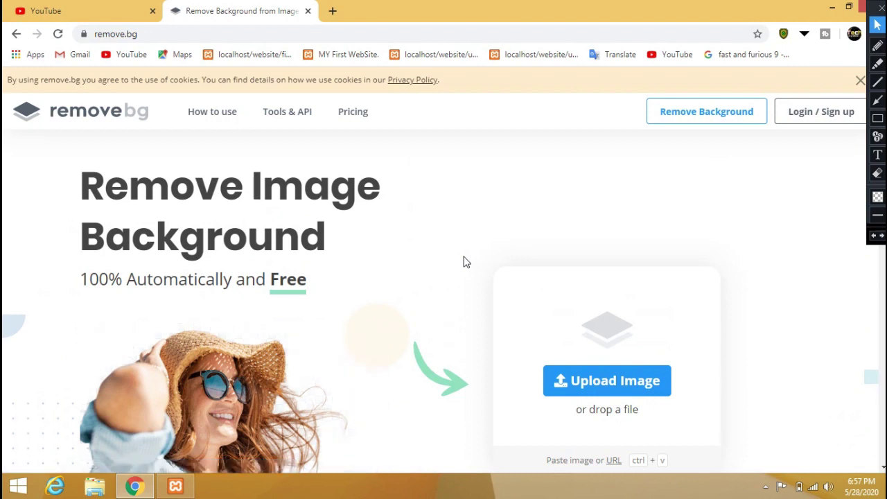
pyautogui.scroll(-2, 491, 394)
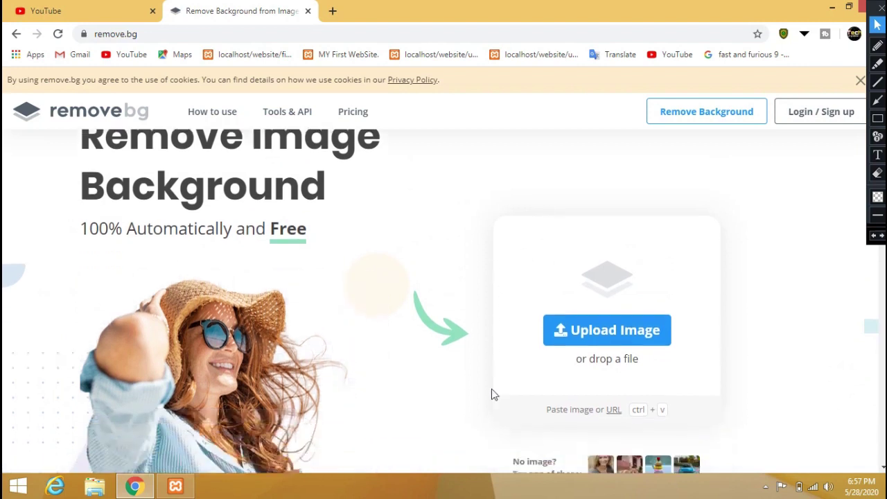
pyautogui.click(877, 118)
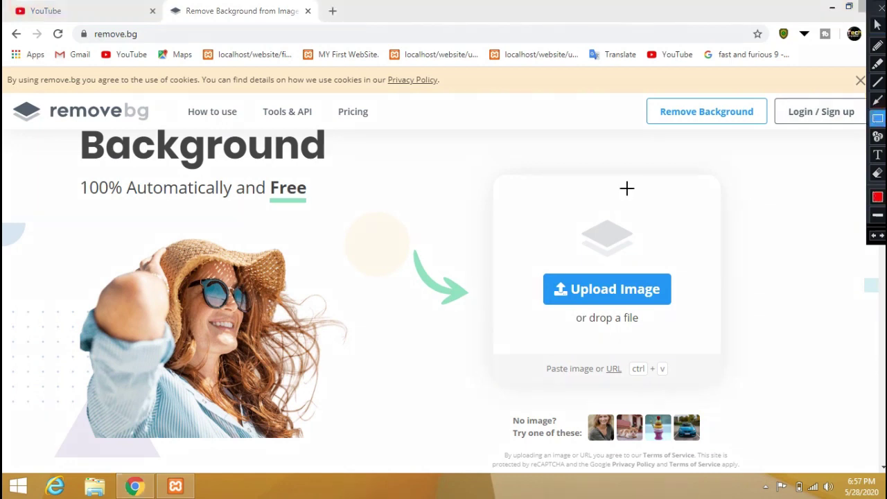
pyautogui.moveTo(520, 244); pyautogui.dragTo(689, 345)
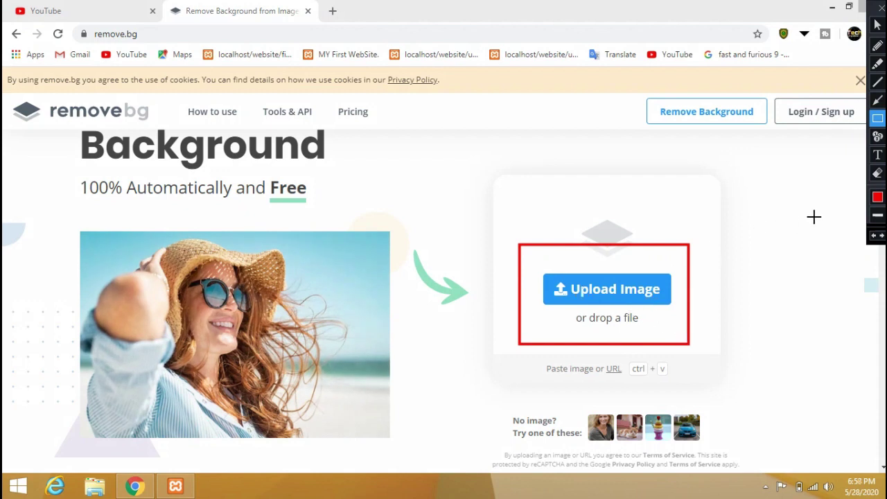
pyautogui.click(877, 24)
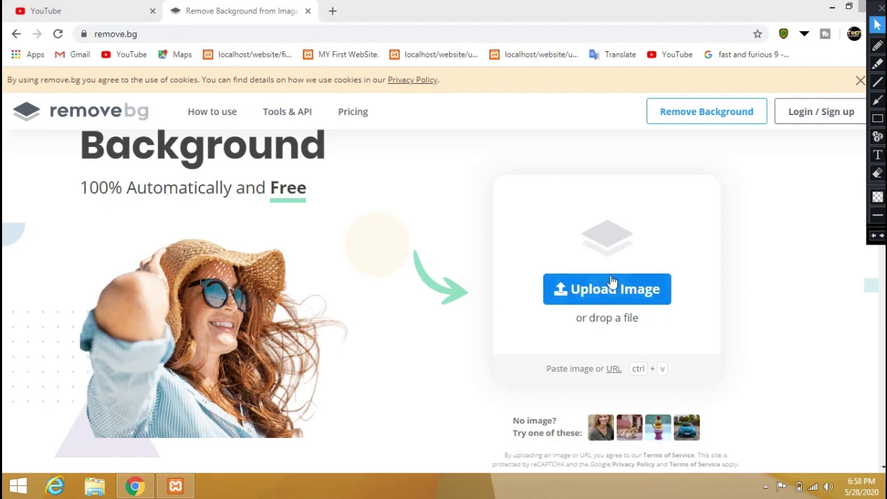
# - Upload the photo IMG_20200403_144027 from the Camera folder on Local Disk (D:) for background removal
pyautogui.click(594, 288)
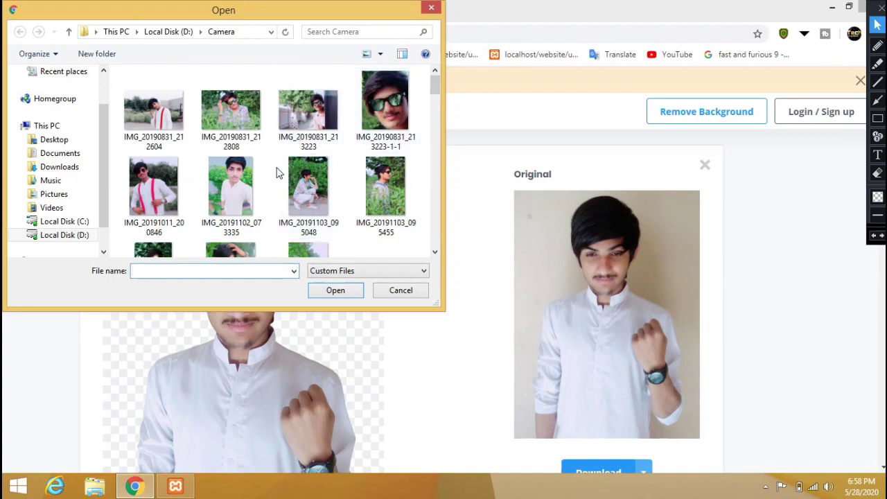
pyautogui.scroll(-10, 302, 199)
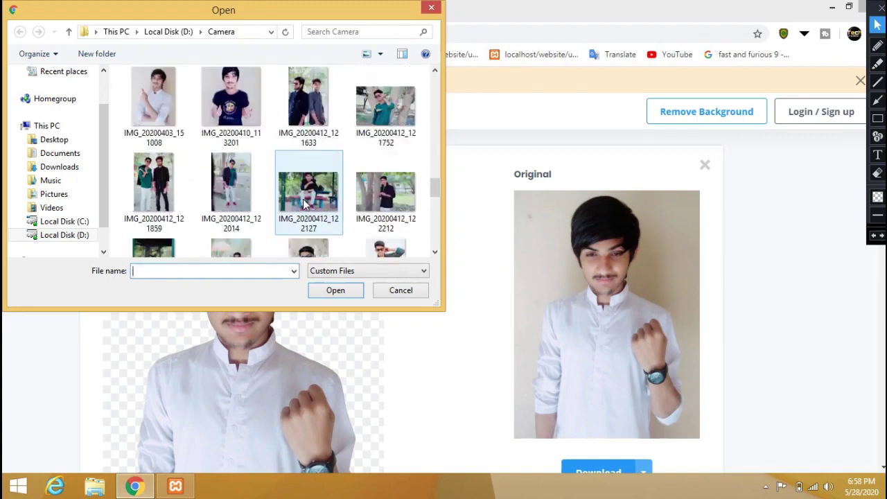
pyautogui.scroll(1, 303, 198)
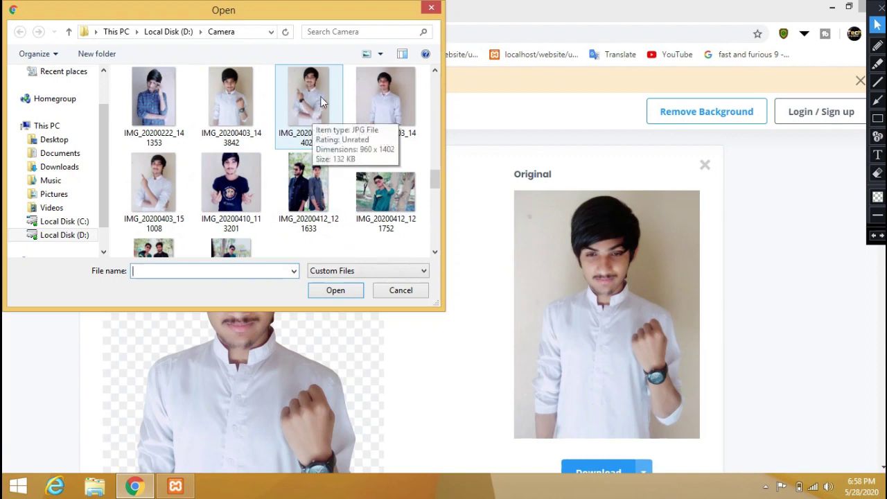
pyautogui.click(319, 77)
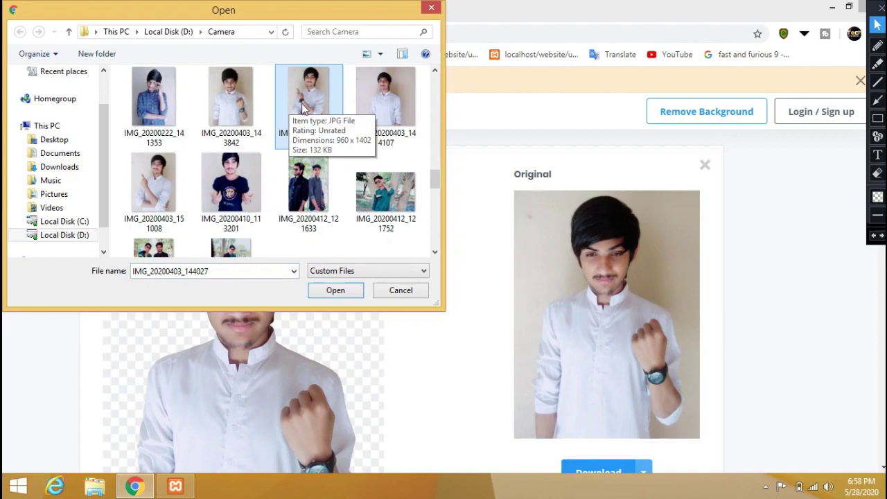
pyautogui.click(346, 292)
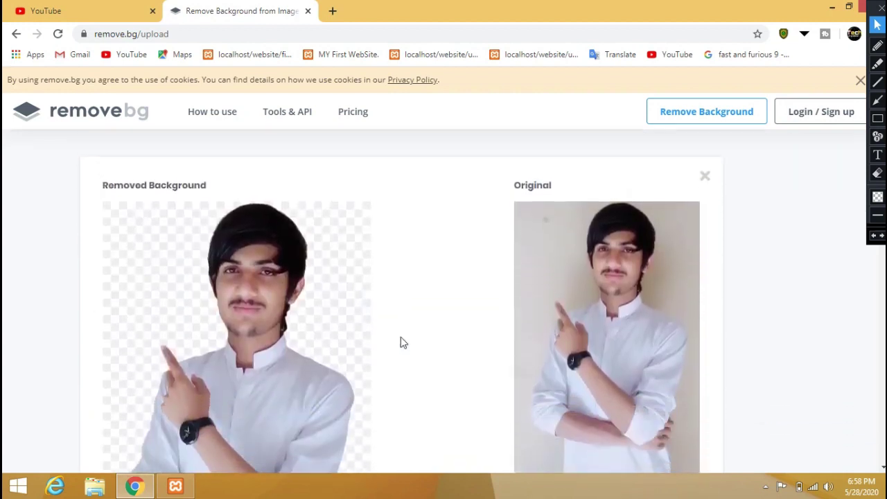
# - Compare the removed-background result with the original photo and examine the available download and edit options
pyautogui.scroll(-2, 400, 342)
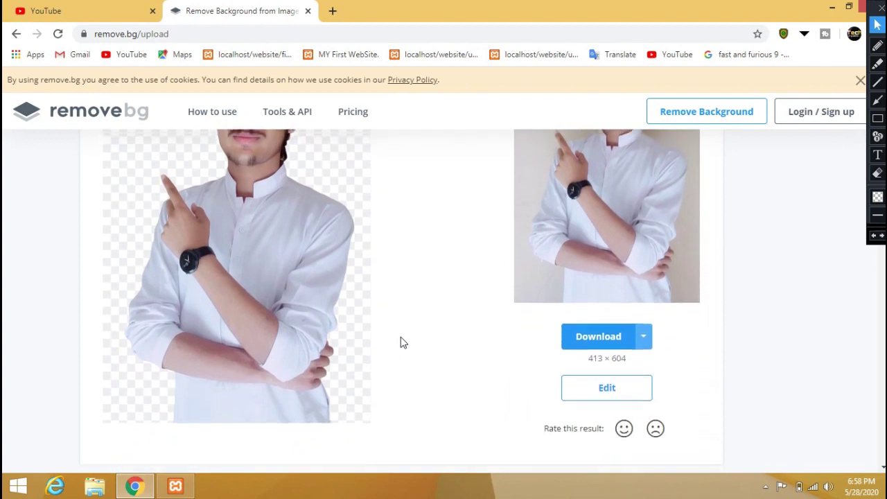
pyautogui.scroll(1, 400, 342)
pyautogui.hotkey('ctrl', '-')
pyautogui.scroll(2, 401, 341)
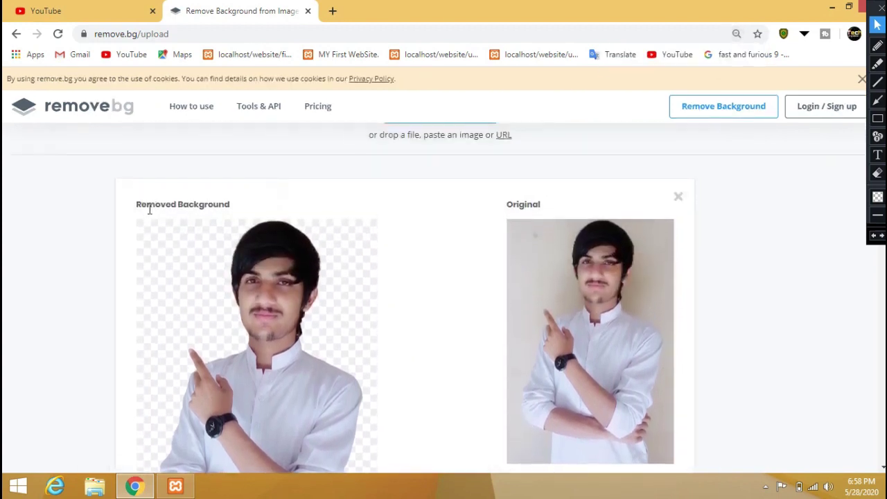
pyautogui.tripleClick(199, 202)
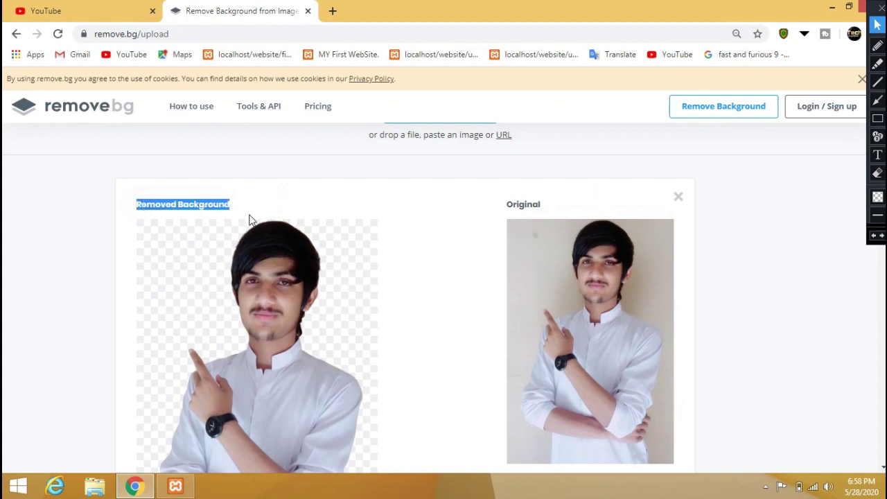
pyautogui.scroll(-3, 396, 330)
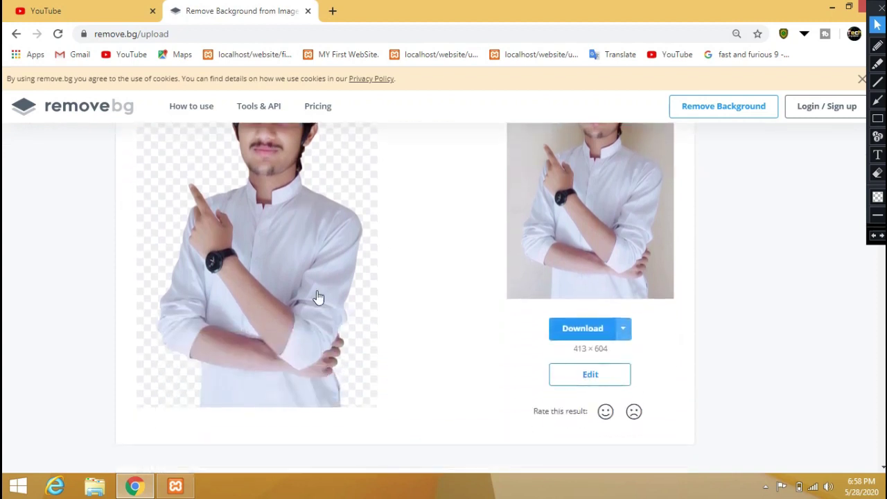
pyautogui.scroll(4, 328, 302)
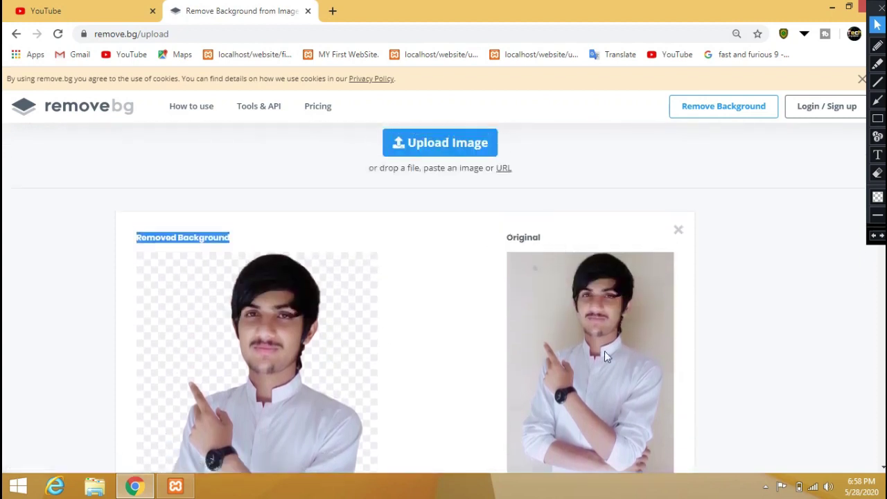
pyautogui.scroll(-2, 604, 351)
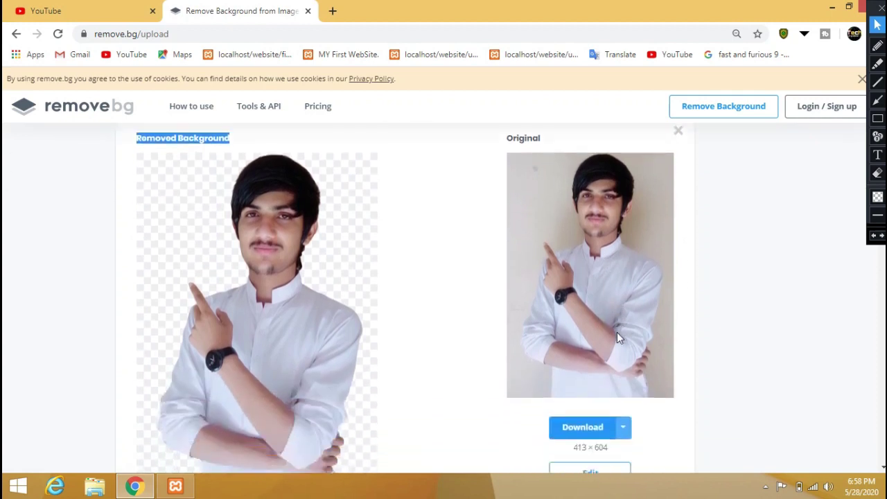
pyautogui.scroll(-1, 618, 334)
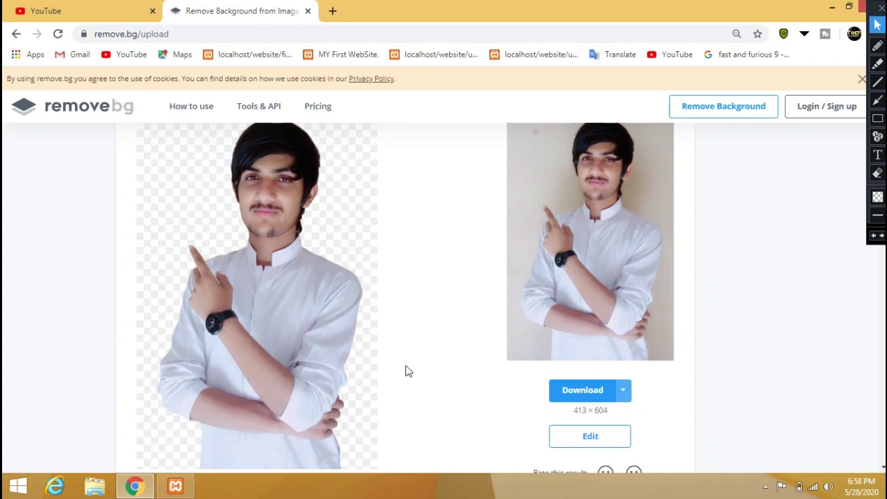
# - Check the available download sizes and download the cut-out as the 413 × 604 preview image
pyautogui.scroll(-2, 407, 370)
pyautogui.scroll(1, 444, 353)
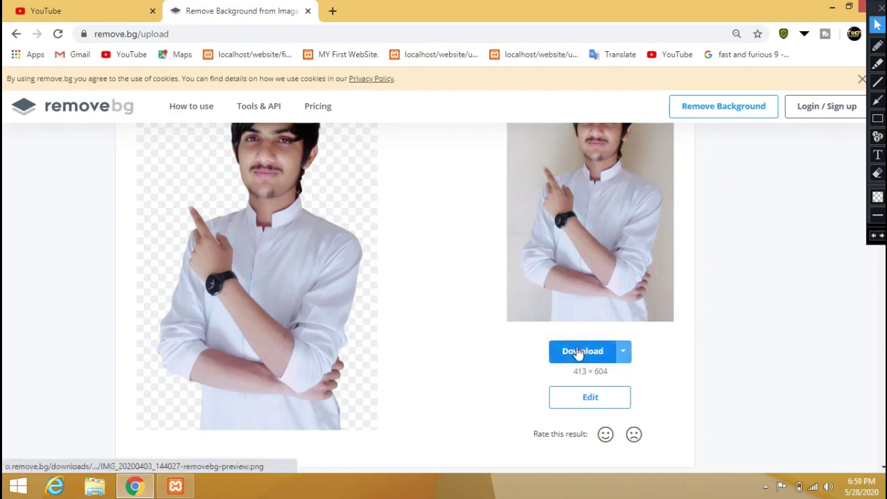
pyautogui.click(622, 351)
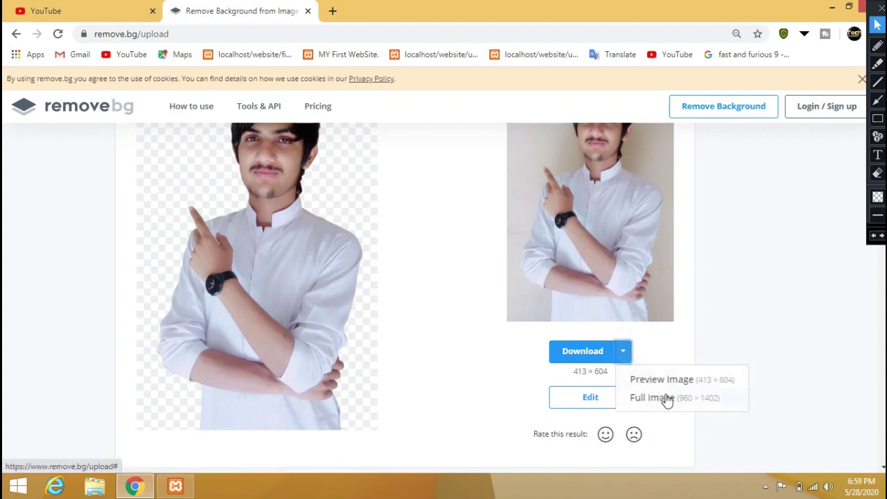
pyautogui.click(627, 346)
pyautogui.click(578, 355)
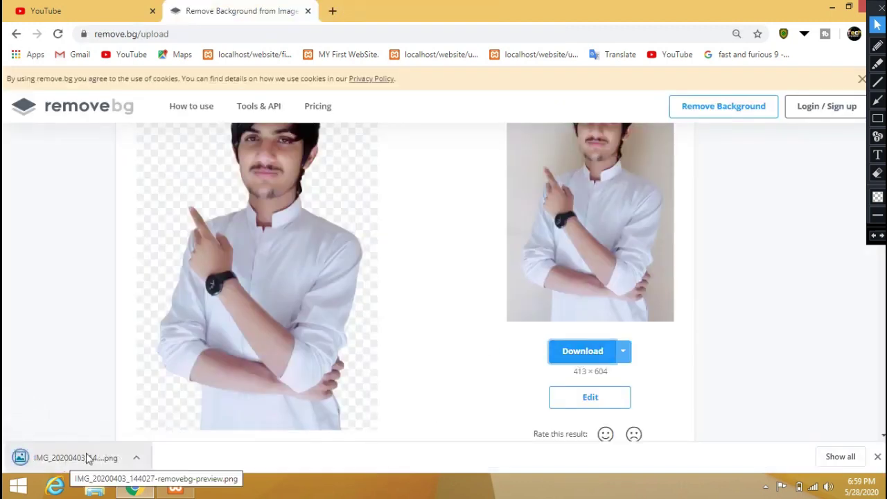
# - Locate the downloaded cut-out PNG in its folder, view it in the image viewer, and return to the remove.bg result page in Chrome
pyautogui.click(839, 456)
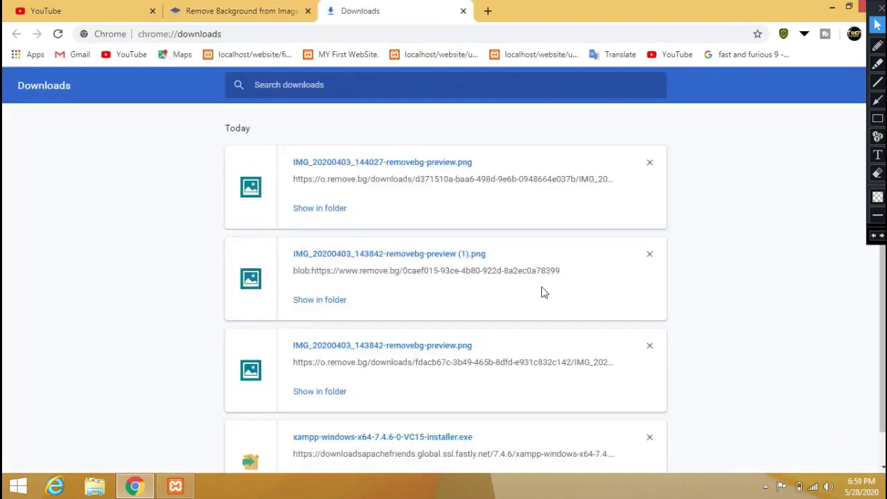
pyautogui.click(309, 209)
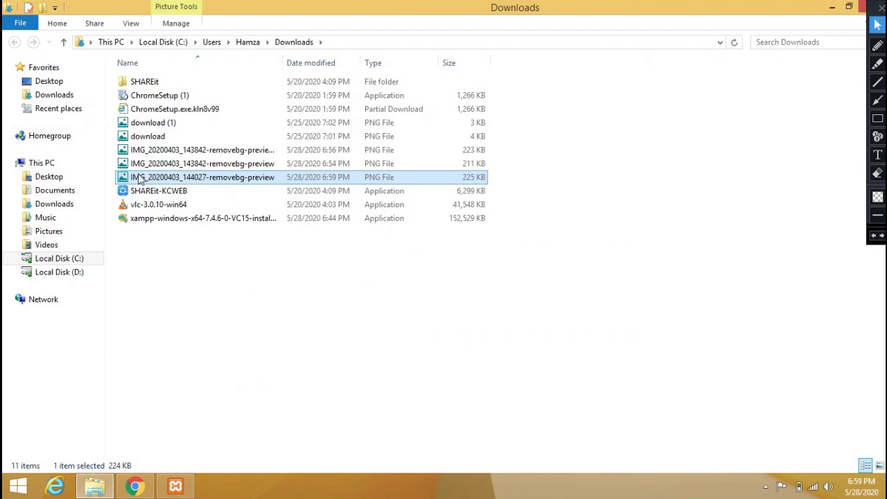
pyautogui.doubleClick(148, 177)
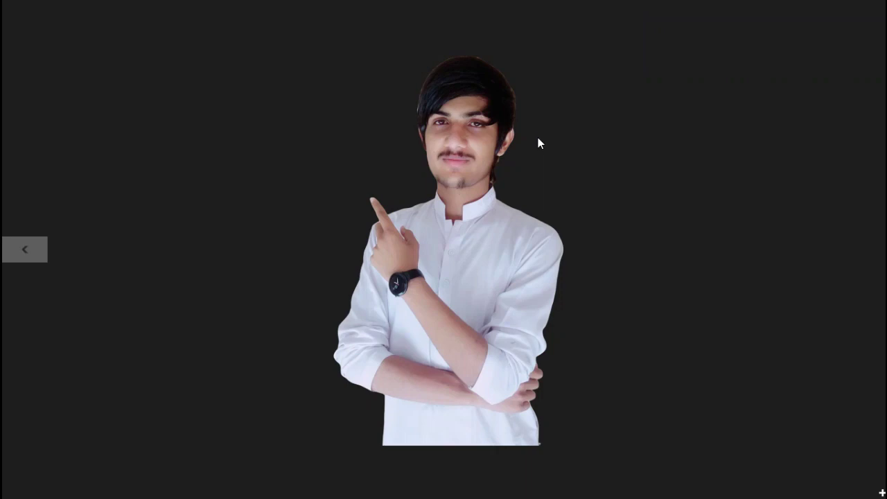
pyautogui.hotkey('alt', 'F4')
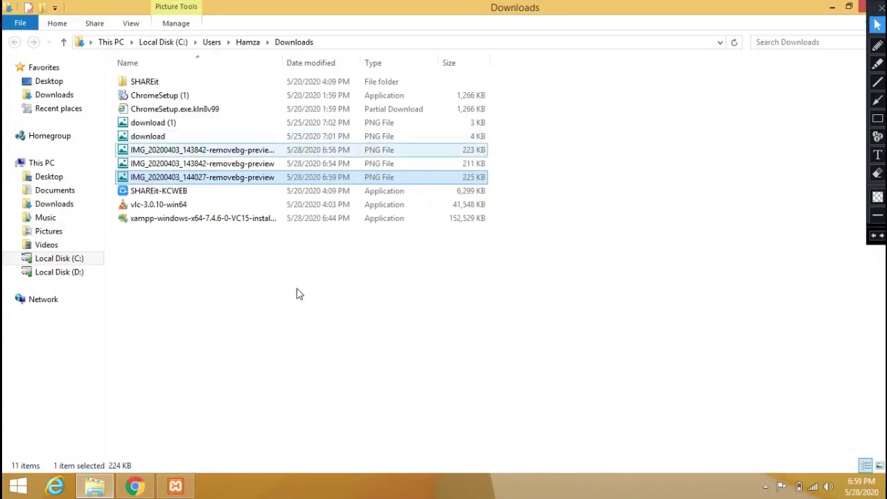
pyautogui.click(134, 486)
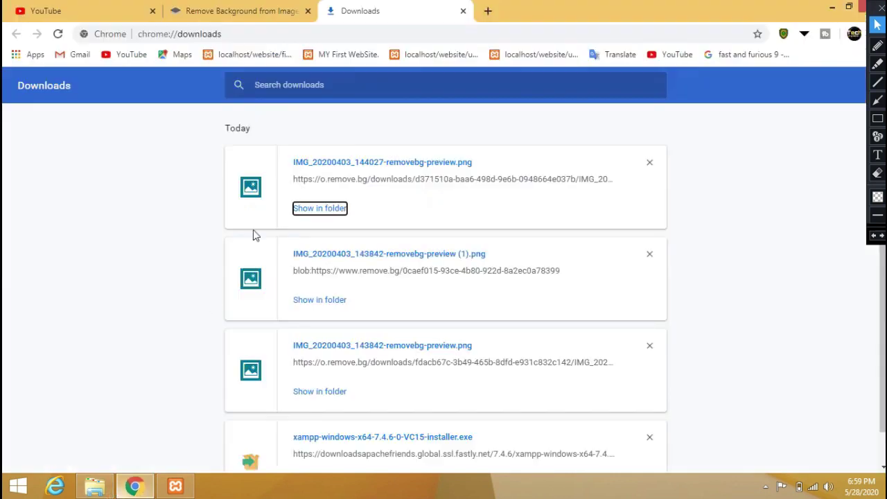
pyautogui.click(269, 8)
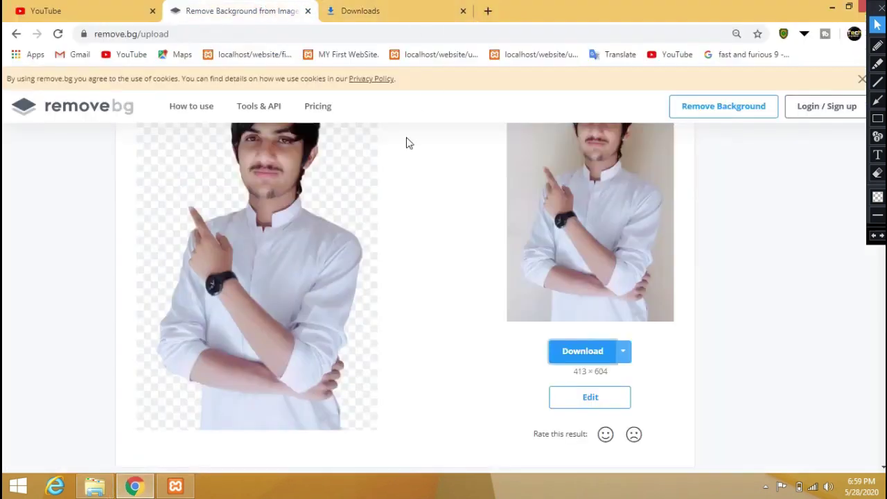
# - Open the background-removed portrait in the remove.bg editor
pyautogui.scroll(3, 509, 208)
pyautogui.scroll(-4, 510, 208)
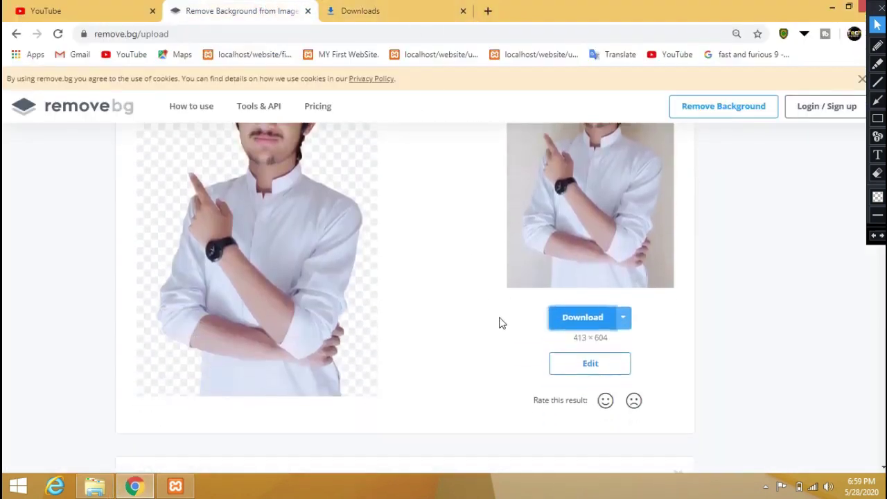
pyautogui.scroll(3, 485, 341)
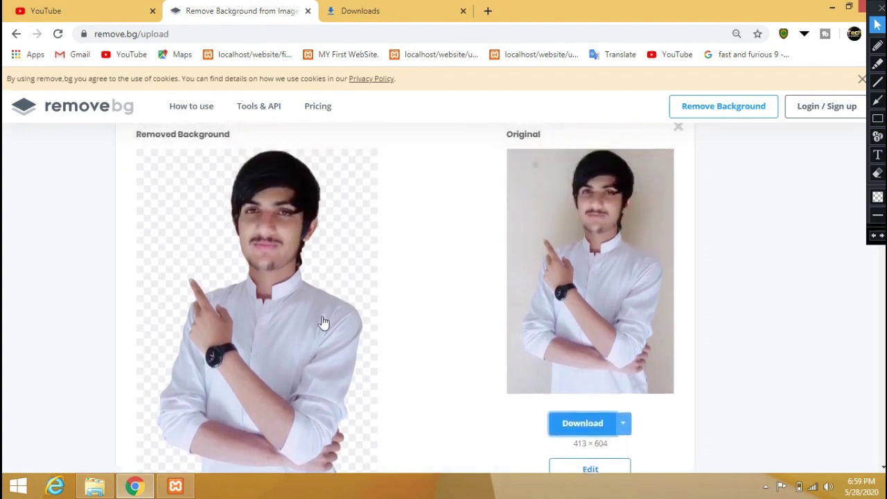
pyautogui.scroll(-2, 484, 311)
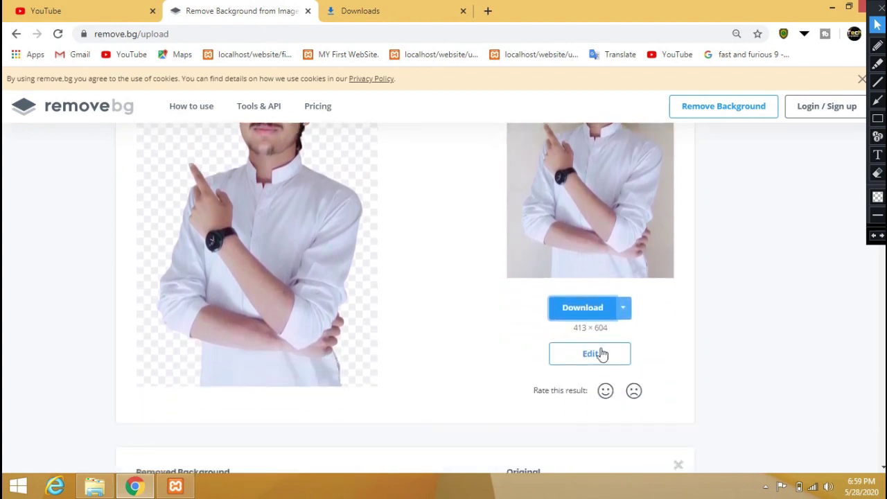
pyautogui.click(591, 356)
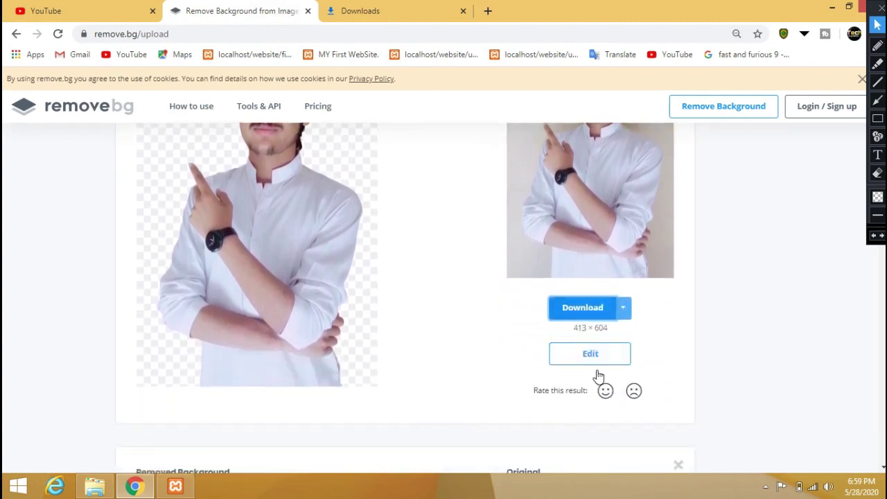
pyautogui.click(585, 355)
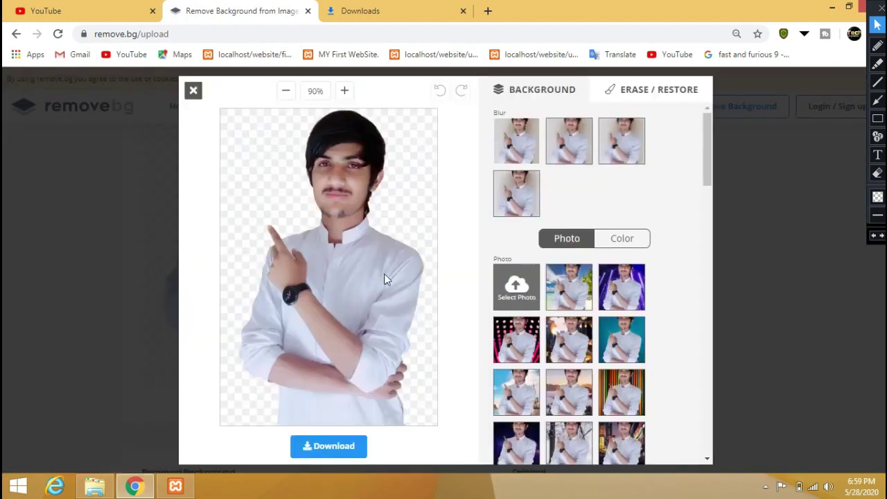
# - Browse the preset photo backgrounds and apply the orange-brown vertical slat background behind the portrait
pyautogui.scroll(-5, 586, 324)
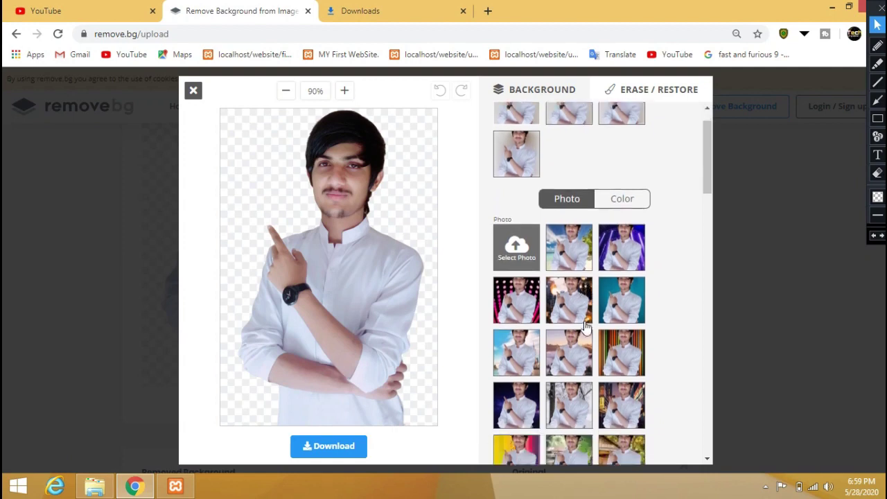
pyautogui.scroll(-10, 586, 324)
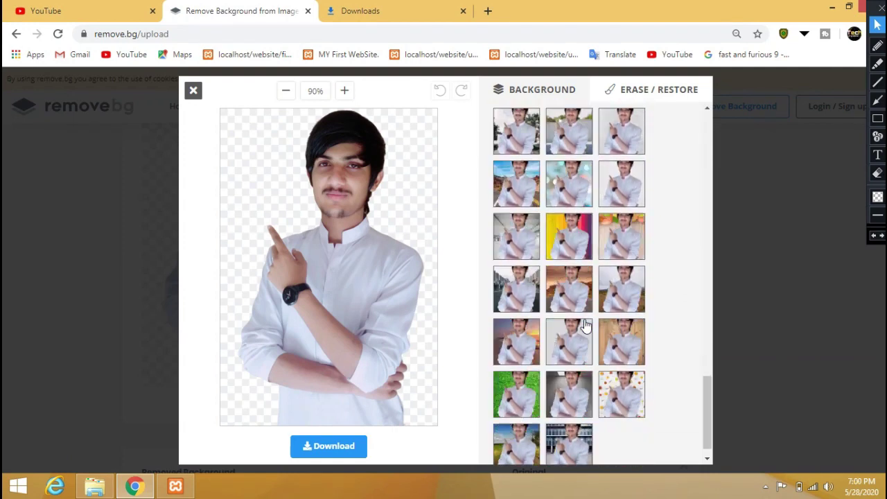
pyautogui.scroll(2, 585, 324)
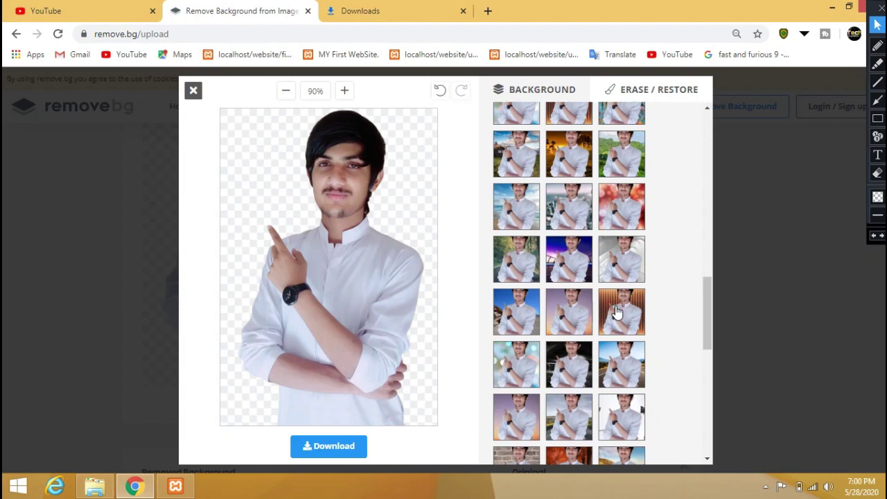
pyautogui.click(617, 313)
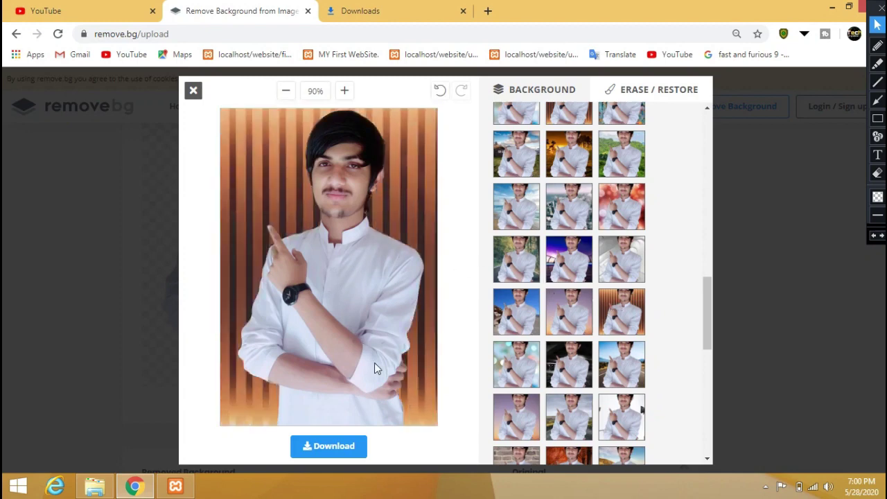
# - Replace the portrait's background with the preset photo of a neon-lit city street at dusk
pyautogui.scroll(5, 661, 233)
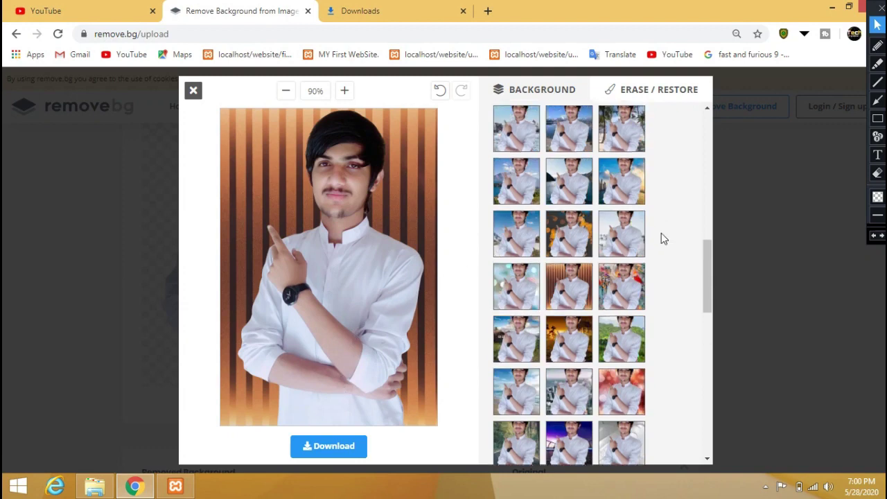
pyautogui.scroll(3, 631, 246)
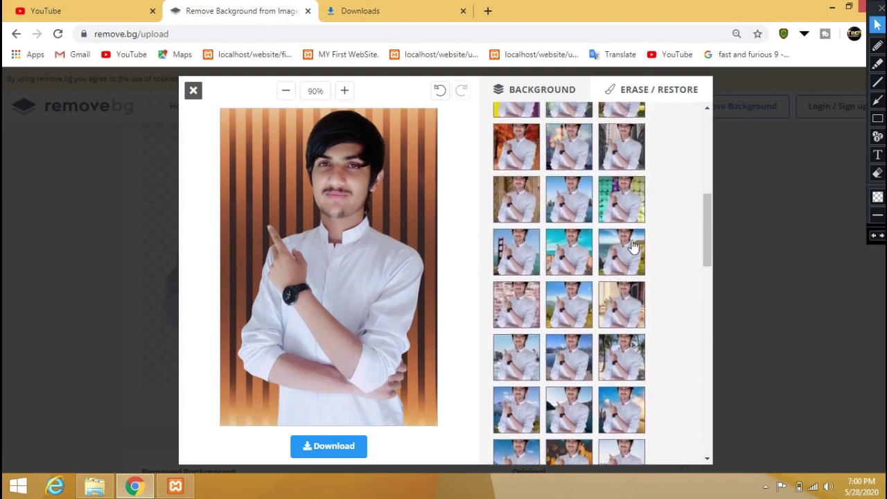
pyautogui.scroll(1, 632, 245)
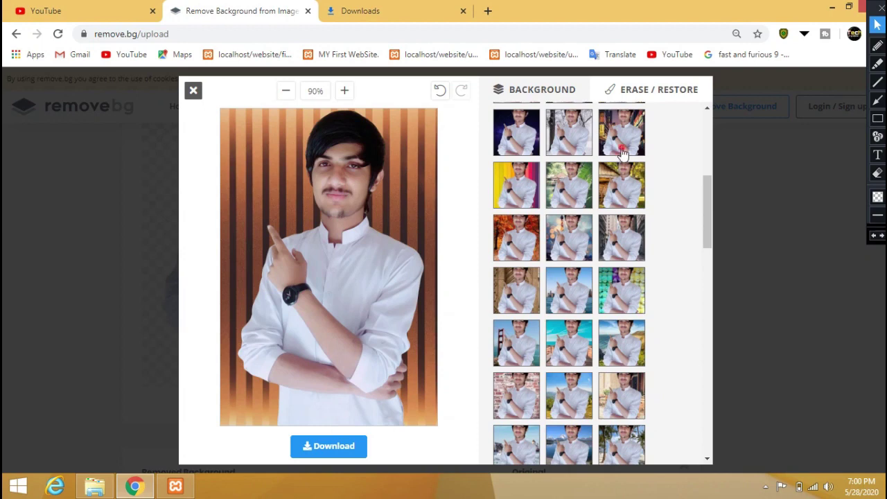
pyautogui.click(624, 147)
pyautogui.scroll(3, 655, 127)
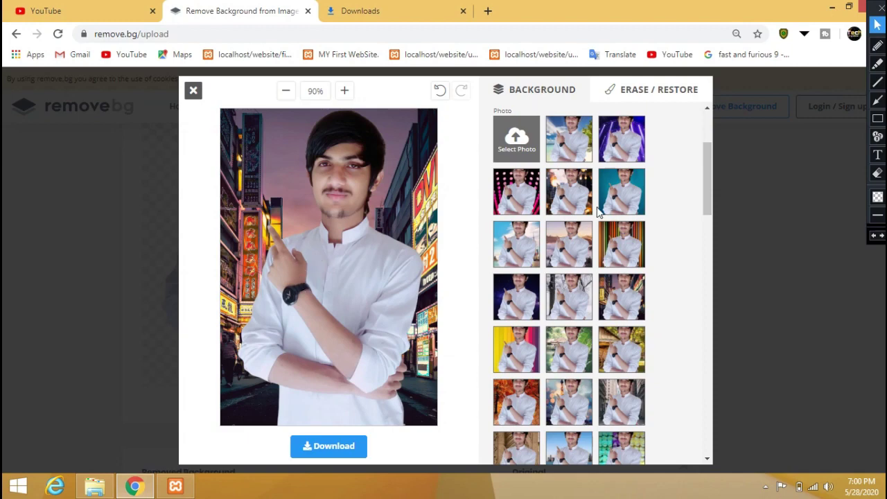
pyautogui.scroll(2, 551, 147)
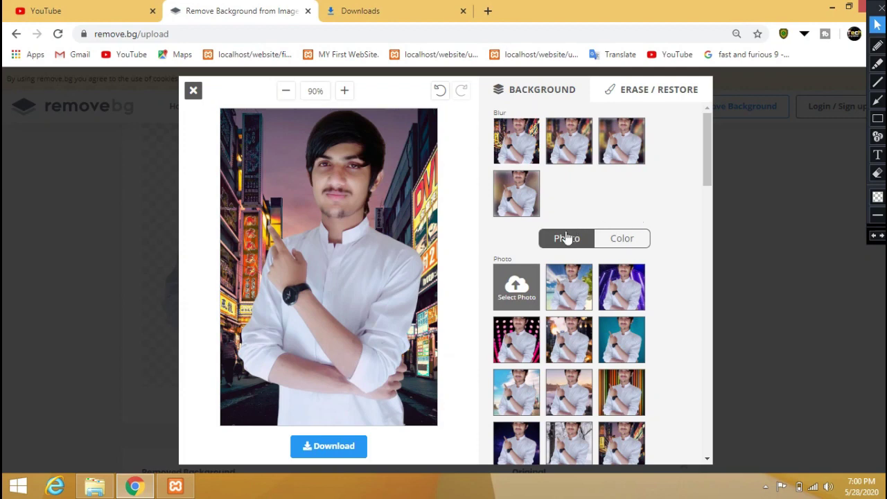
# - Outline the Photo and Color background options with red rectangles, erase the annotations and return to the normal pointer
pyautogui.click(877, 118)
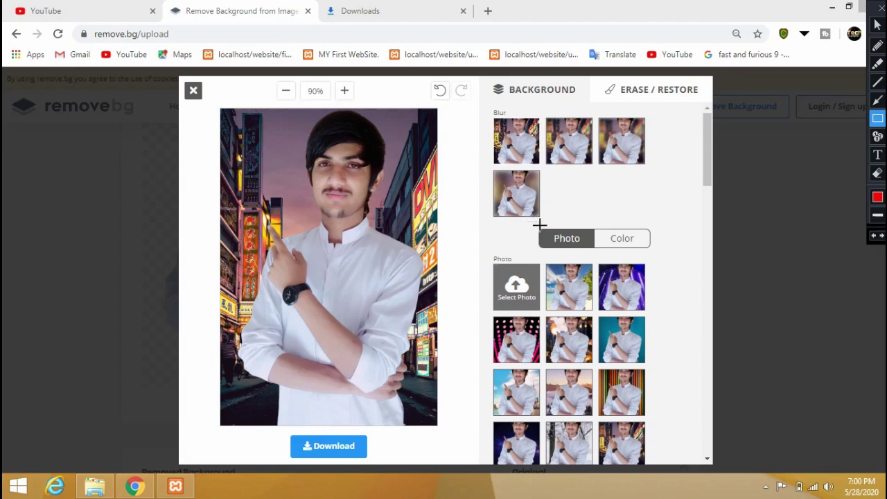
pyautogui.moveTo(535, 223); pyautogui.dragTo(554, 243)
pyautogui.moveTo(599, 258); pyautogui.dragTo(596, 257)
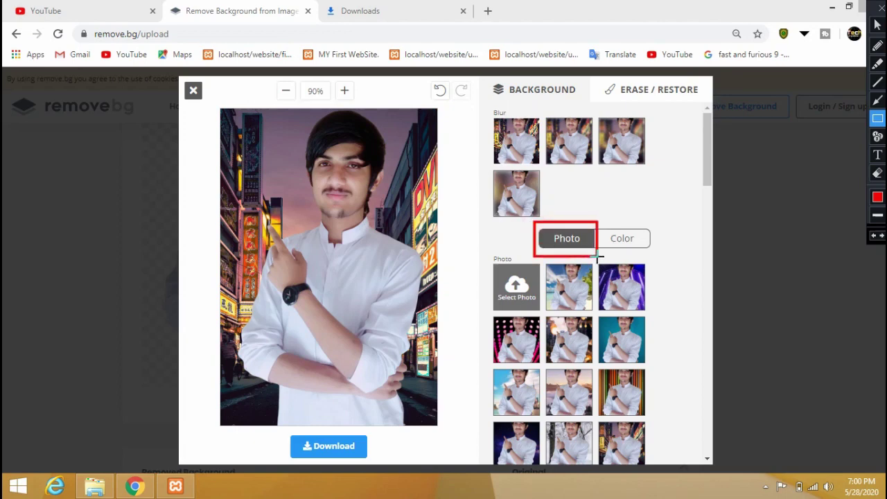
pyautogui.moveTo(604, 219)
pyautogui.mouseDown()
pyautogui.moveTo(625, 257)
pyautogui.moveTo(664, 257)
pyautogui.mouseUp()
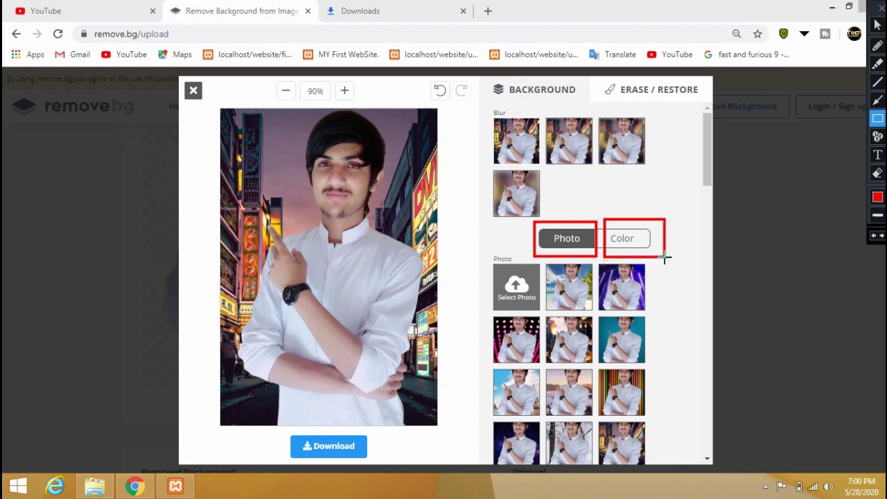
pyautogui.click(878, 173)
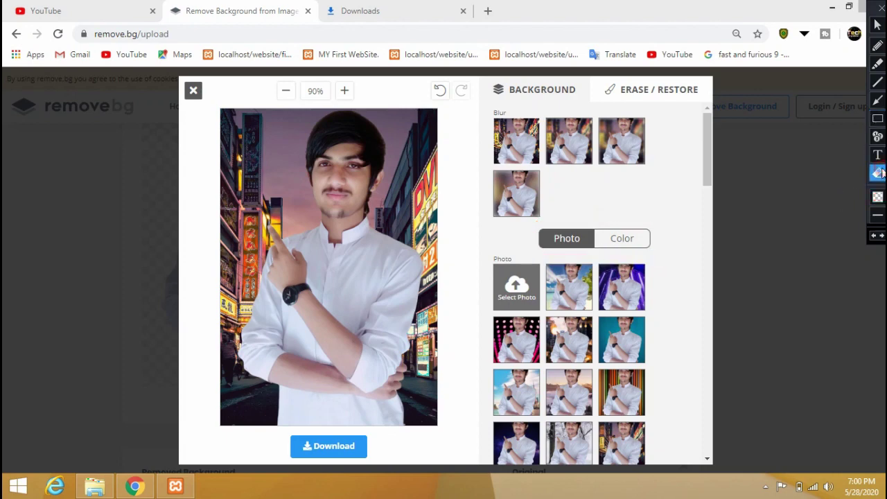
pyautogui.click(876, 28)
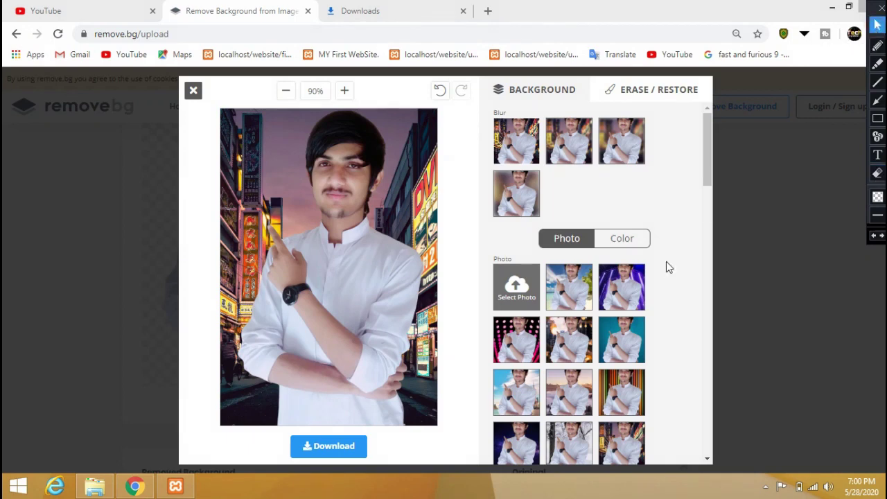
# - Switch to the solid color backgrounds and try the transparent and pink options on the portrait
pyautogui.click(632, 240)
pyautogui.scroll(-2, 570, 332)
pyautogui.scroll(1, 567, 268)
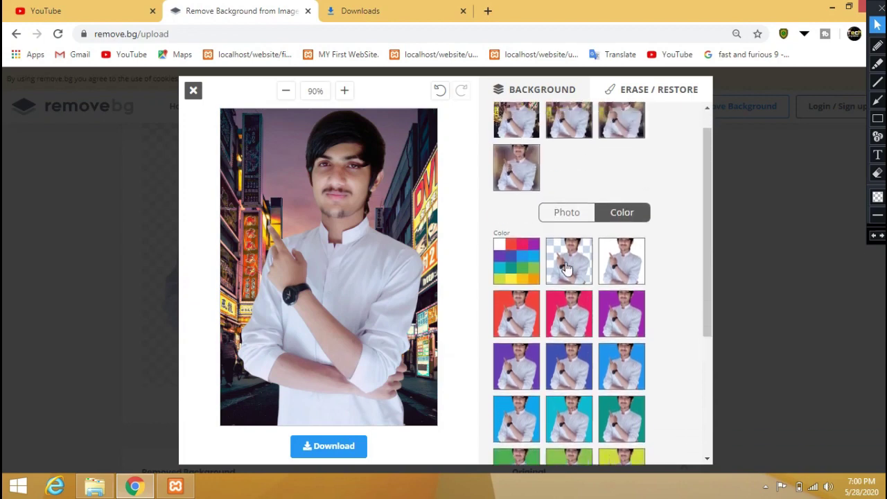
pyautogui.click(566, 266)
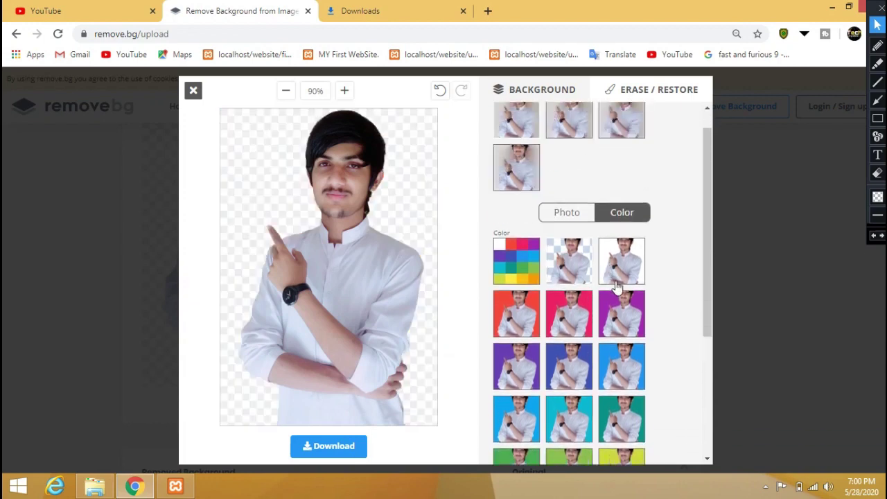
pyautogui.click(583, 321)
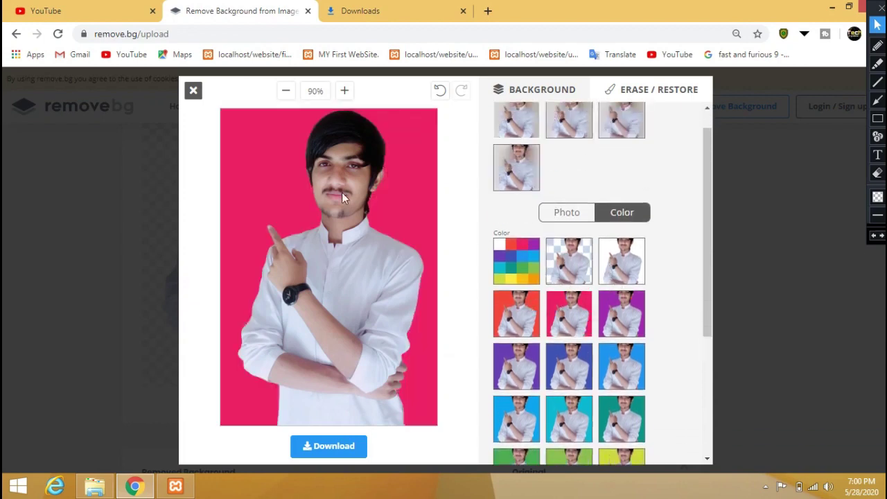
# - Try other solid colors behind the portrait, including teal, amber, brown, light green, black and orange
pyautogui.scroll(-1, 555, 360)
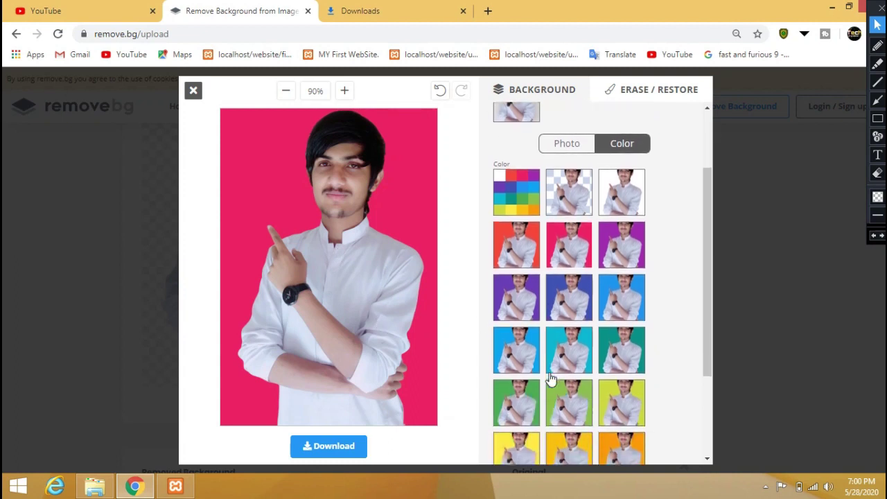
pyautogui.click(578, 301)
pyautogui.click(604, 330)
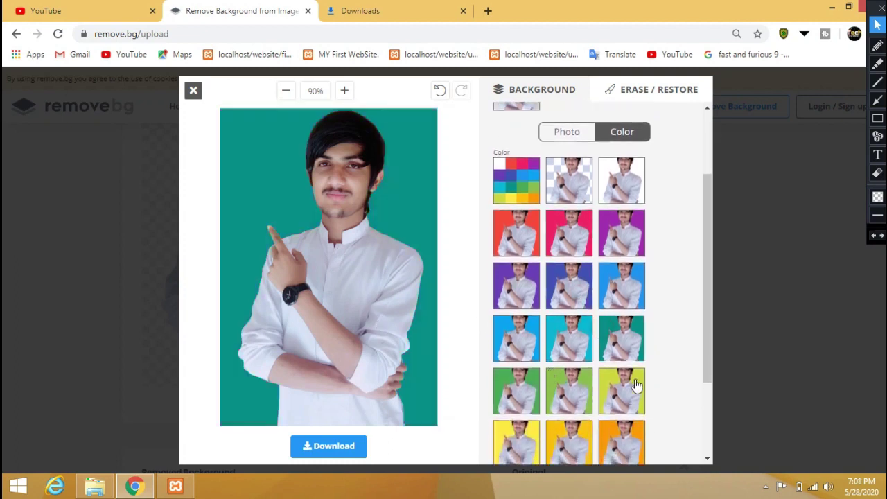
pyautogui.scroll(-1, 636, 386)
pyautogui.scroll(-1, 636, 385)
pyautogui.click(579, 324)
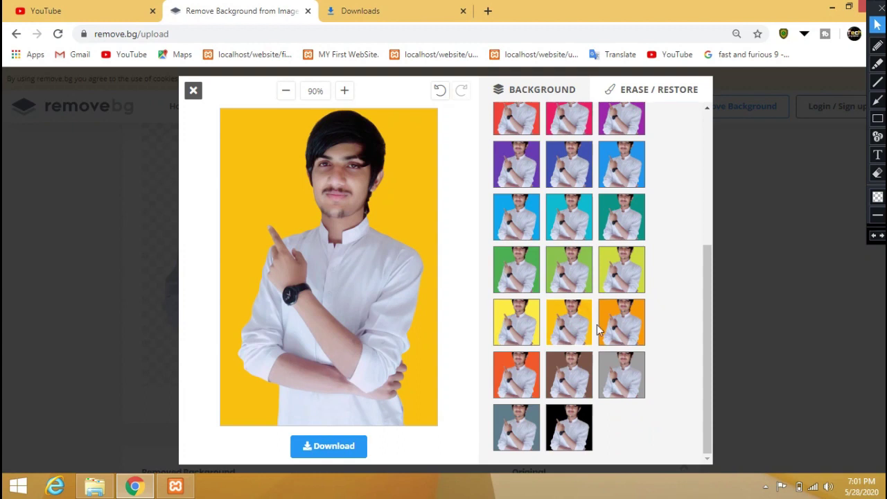
pyautogui.click(569, 374)
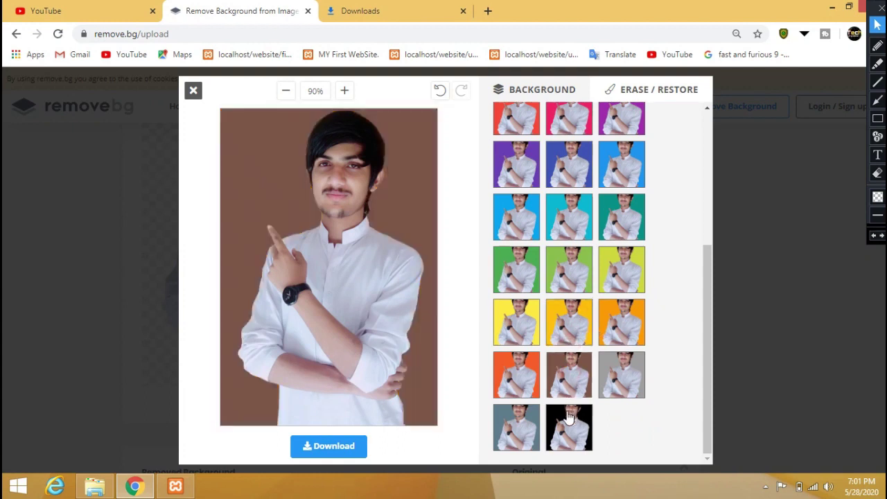
pyautogui.click(568, 417)
pyautogui.click(580, 280)
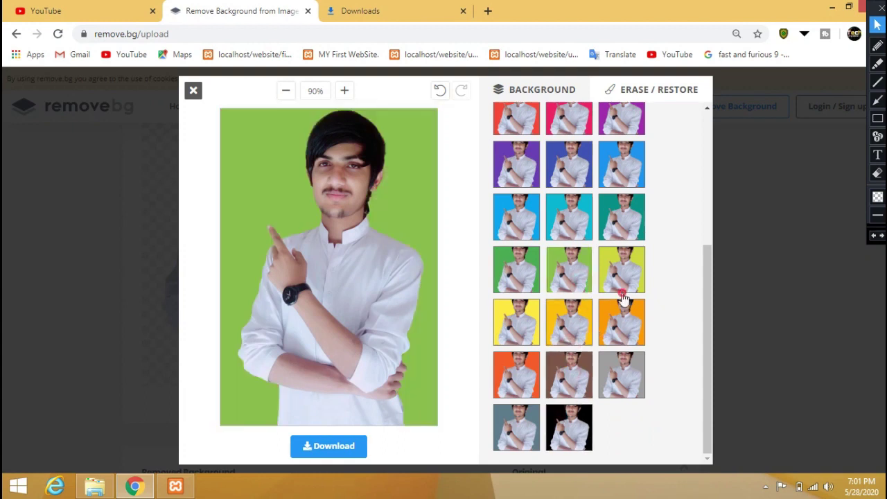
pyautogui.click(622, 291)
pyautogui.click(623, 319)
pyautogui.click(563, 428)
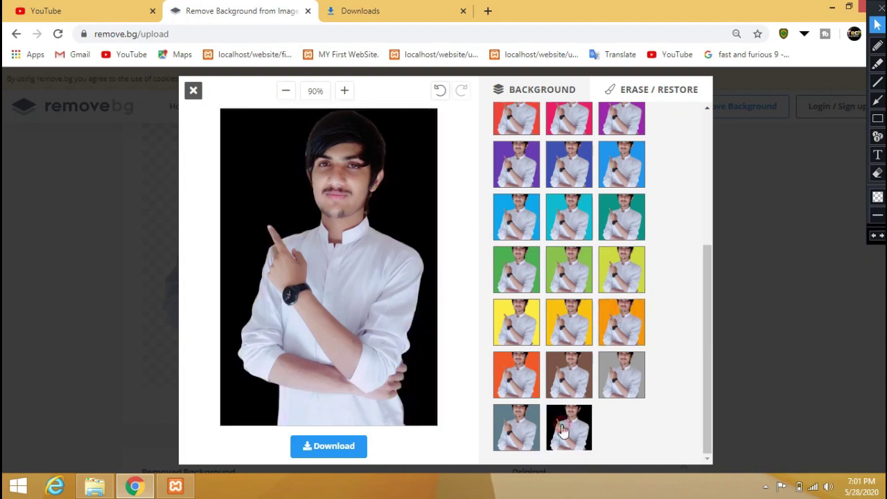
pyautogui.click(530, 430)
pyautogui.click(563, 423)
pyautogui.scroll(1, 573, 374)
pyautogui.click(570, 356)
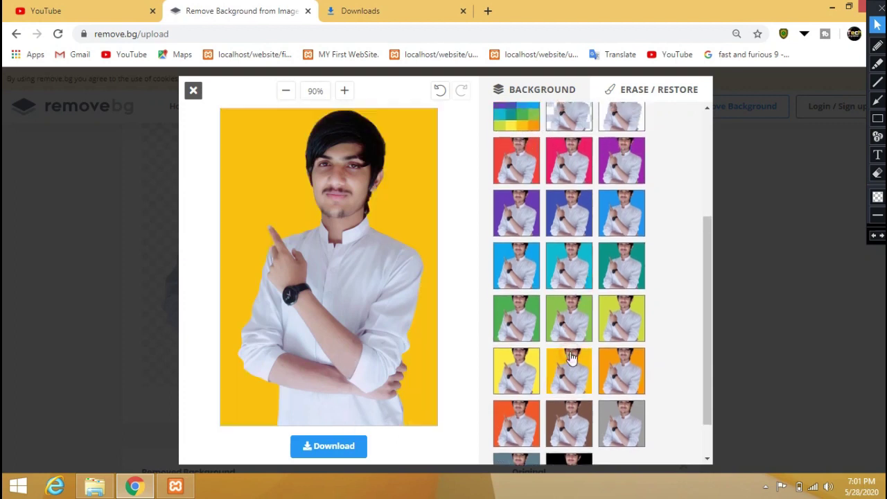
pyautogui.click(614, 356)
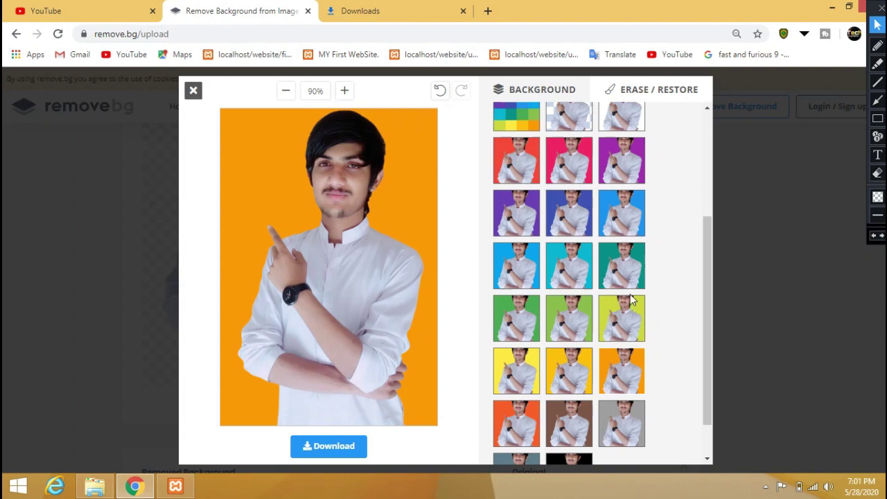
# - Set the portrait's background to solid red and download the edited image
pyautogui.click(530, 159)
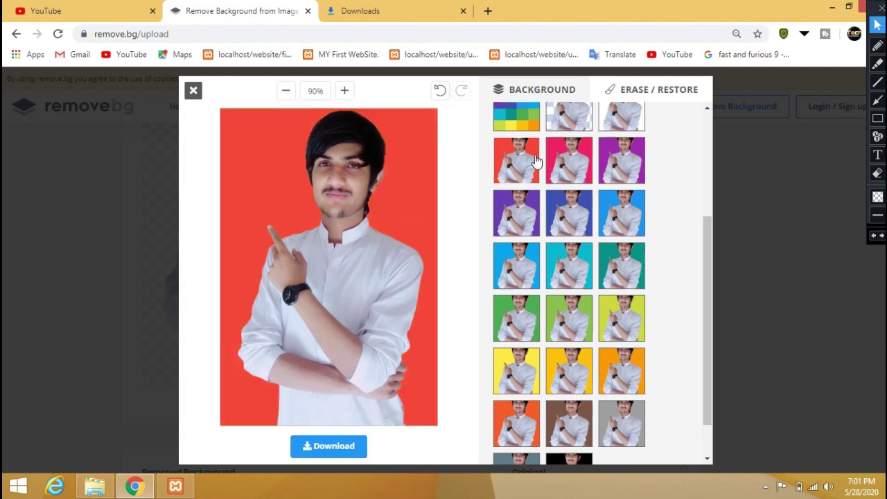
pyautogui.click(324, 451)
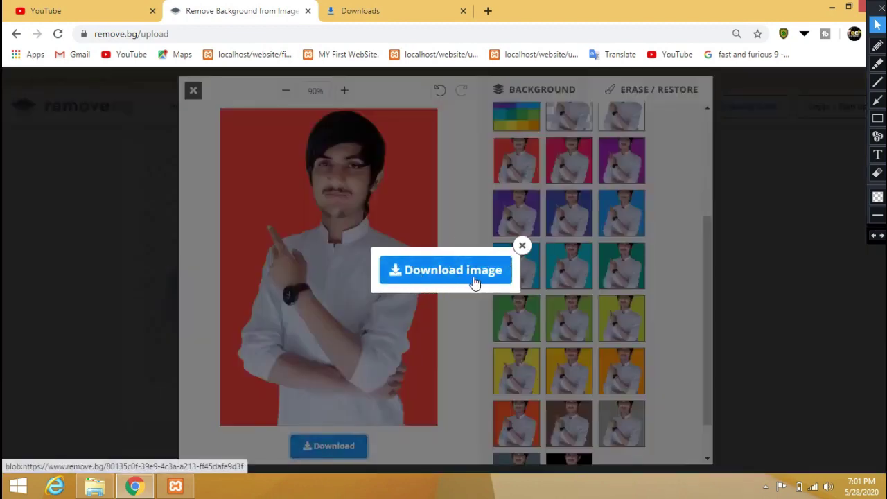
pyautogui.click(474, 281)
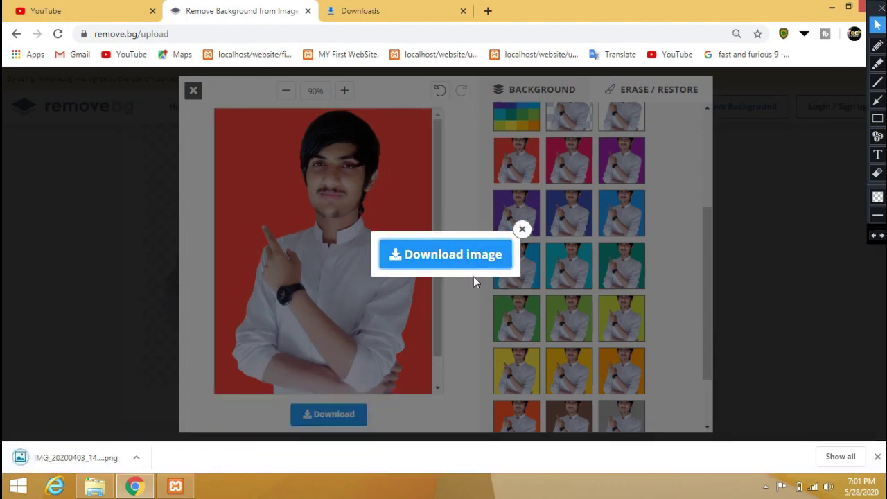
pyautogui.click(455, 258)
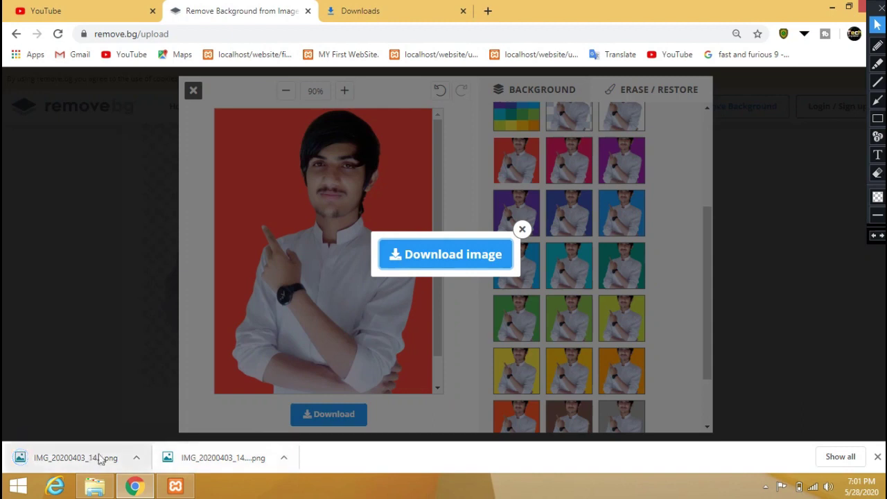
# - Locate the downloaded IMG_20200403_144027-removebg-preview (2).png in its folder and open the image for viewing
pyautogui.click(826, 454)
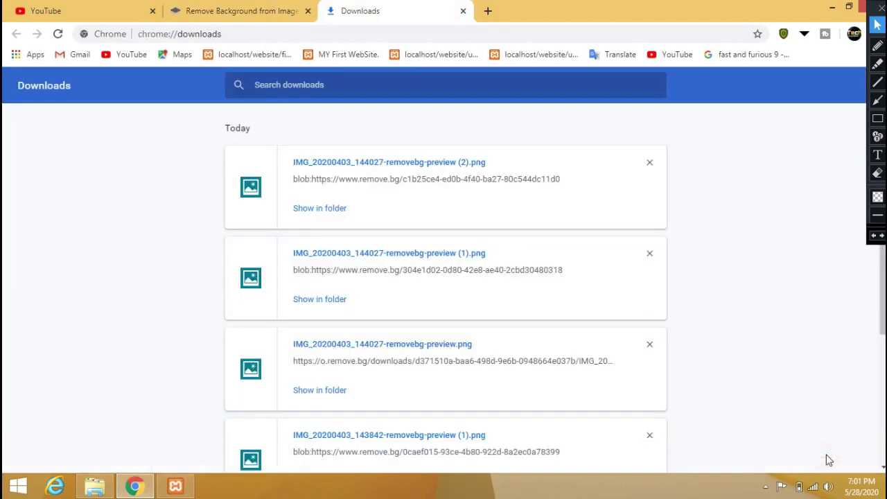
pyautogui.click(326, 209)
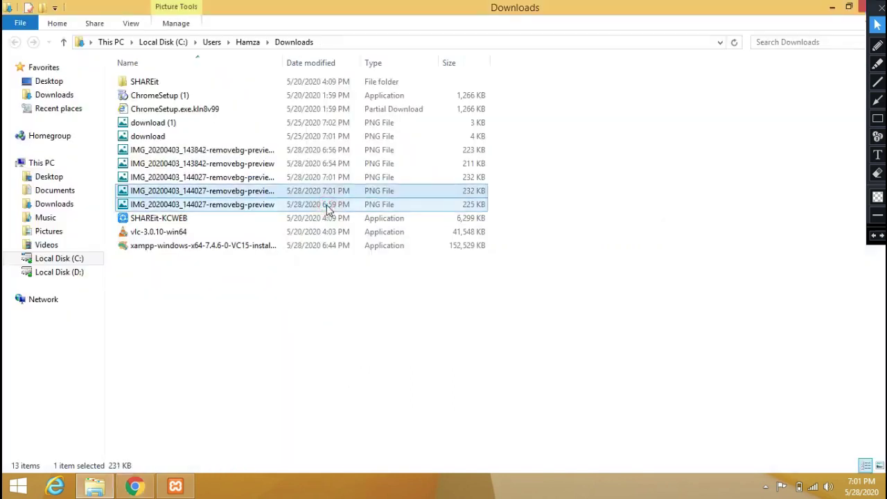
pyautogui.doubleClick(235, 193)
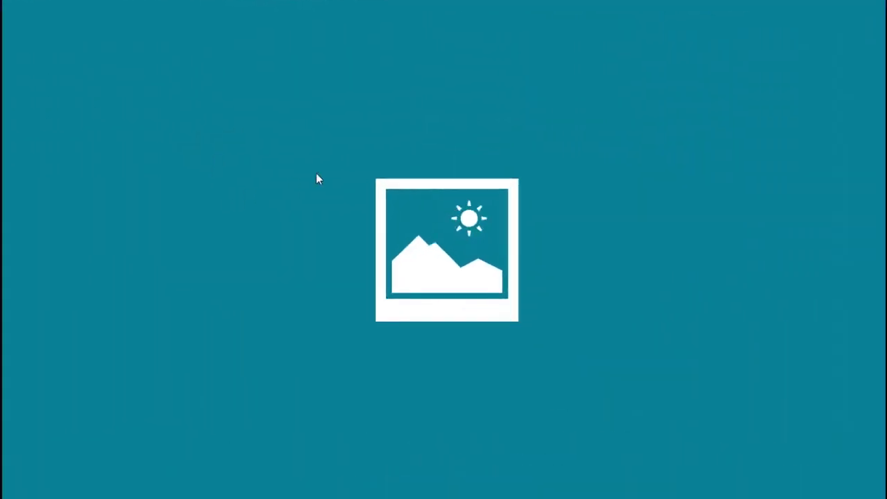